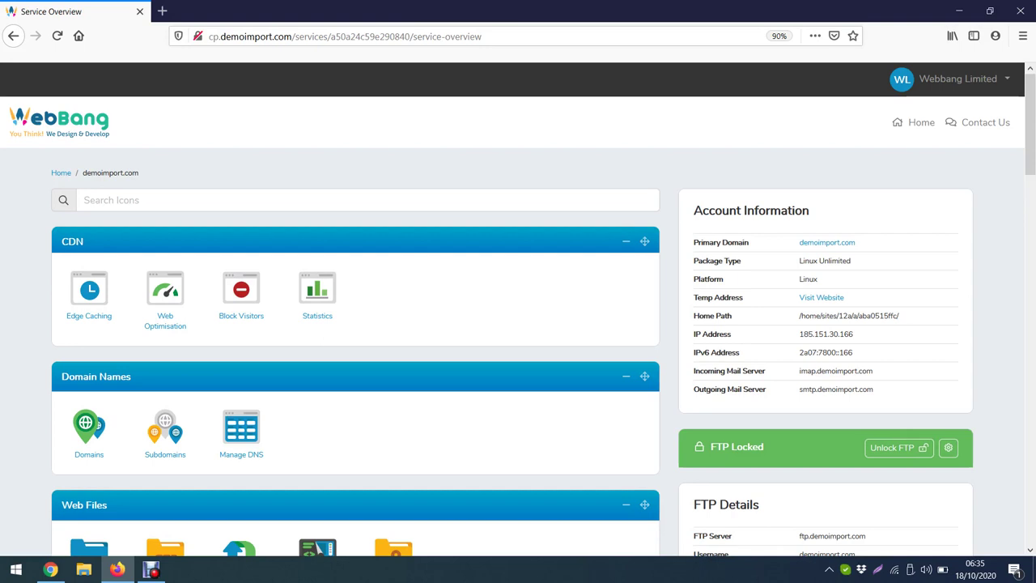
scroll(518, 309, down, 3)
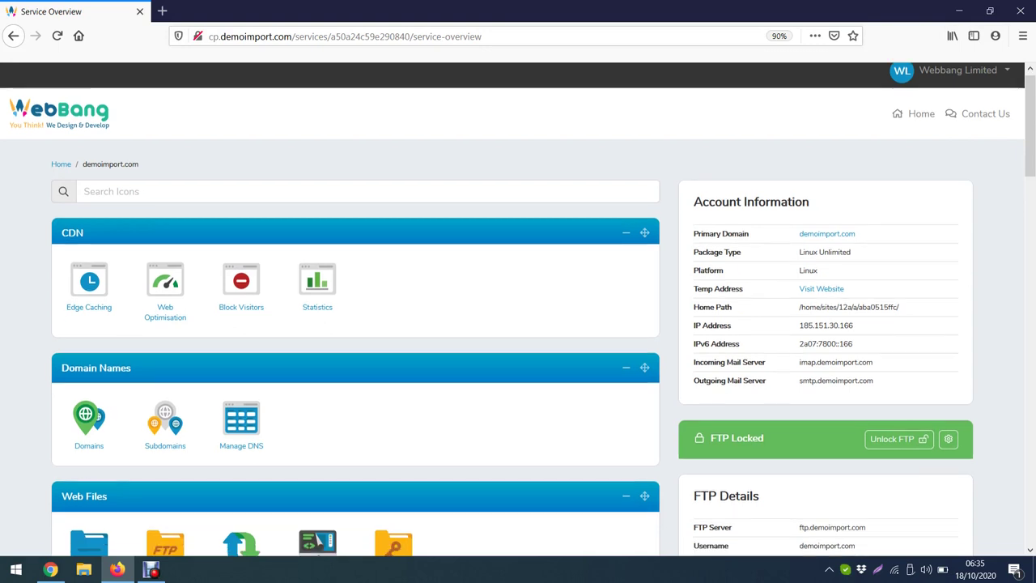
scroll(518, 309, up, 3)
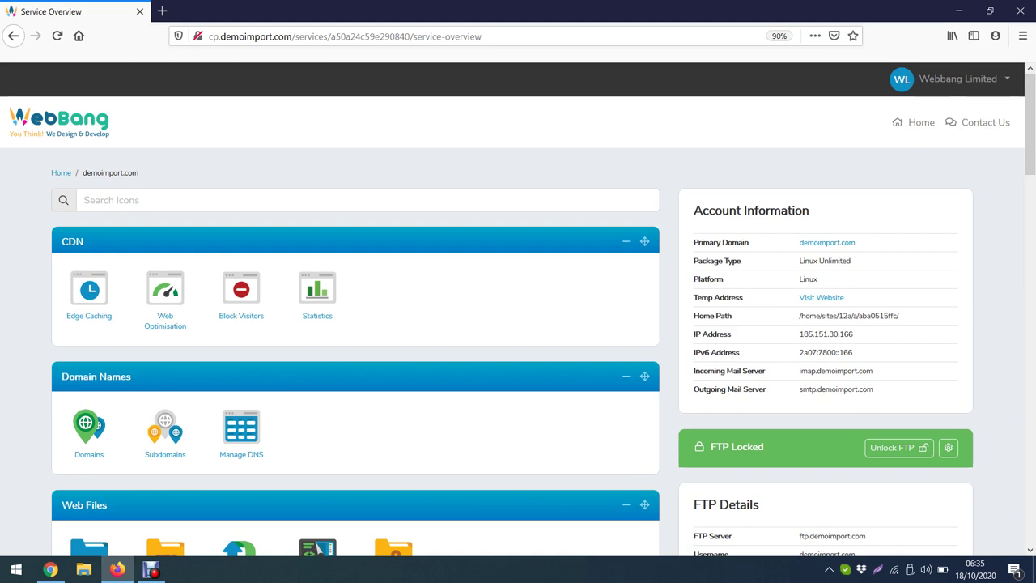
click(89, 200)
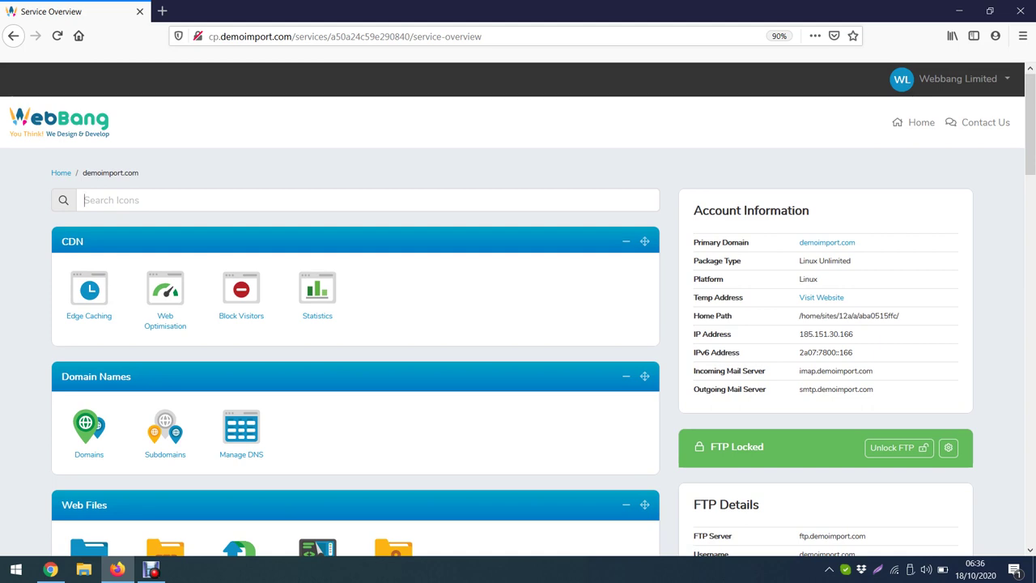
click(69, 446)
Step: Open the domain management page from the Domain Names section in a new tab and switch to it
scroll(518, 309, down, 1)
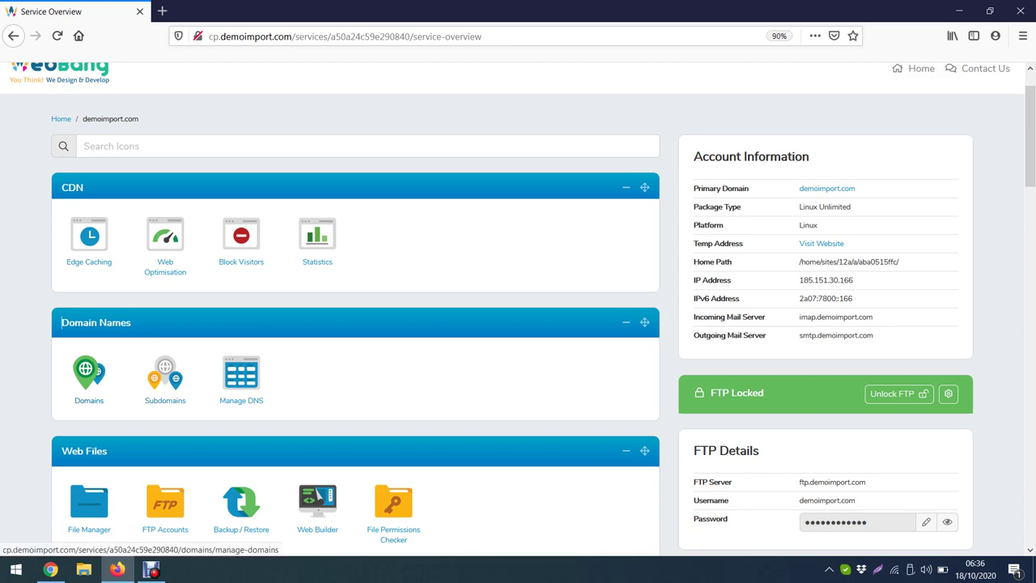
middle_click(89, 380)
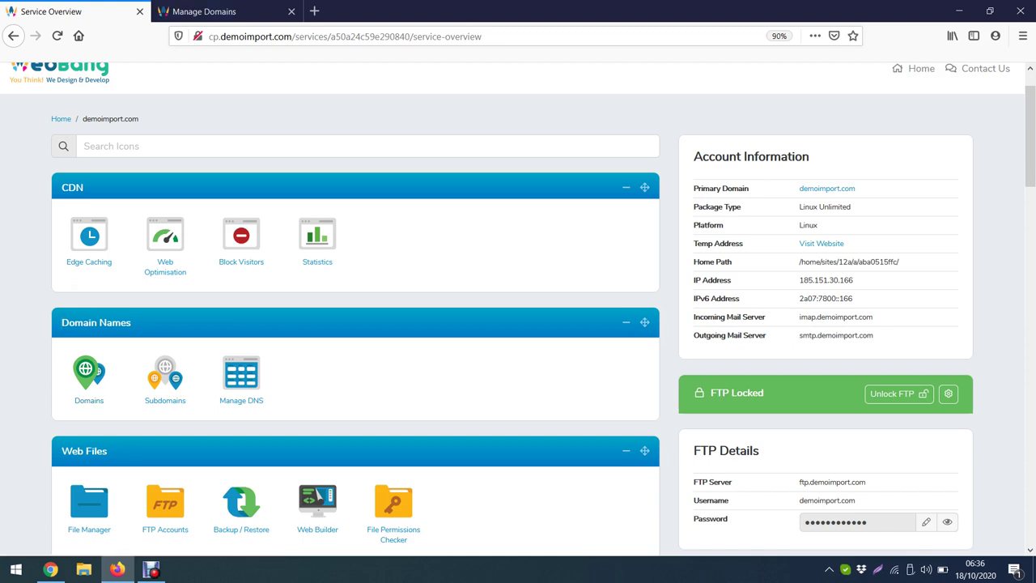
click(219, 12)
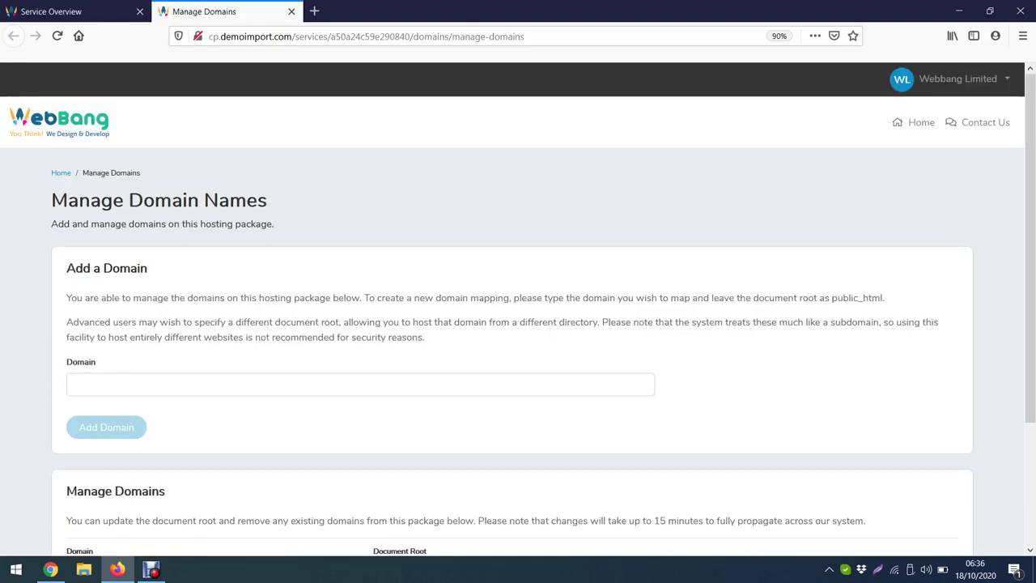
Step: Add the domain newdomain.com to the hosting package
scroll(518, 309, down, 1)
click(647, 338)
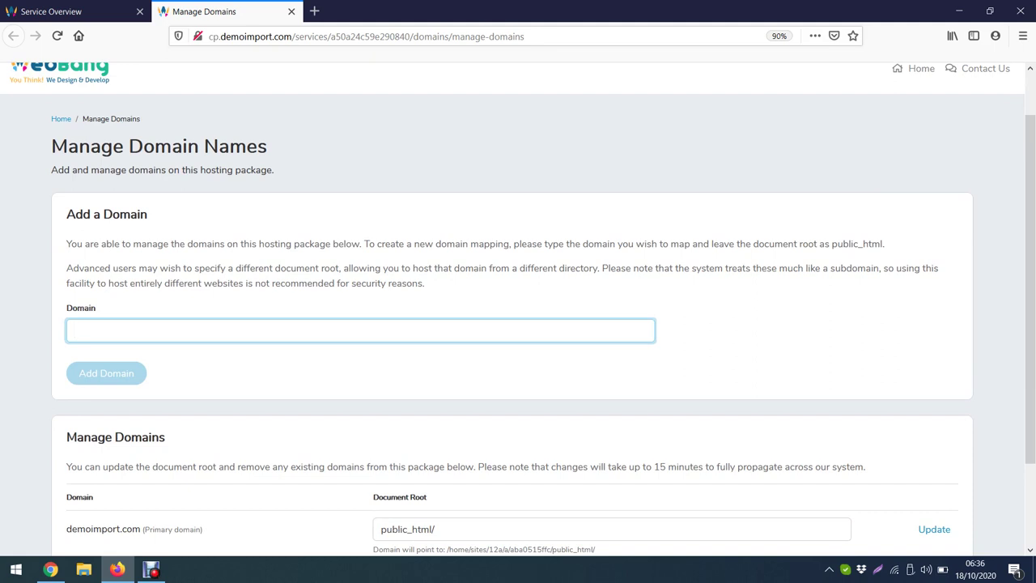
text(new)
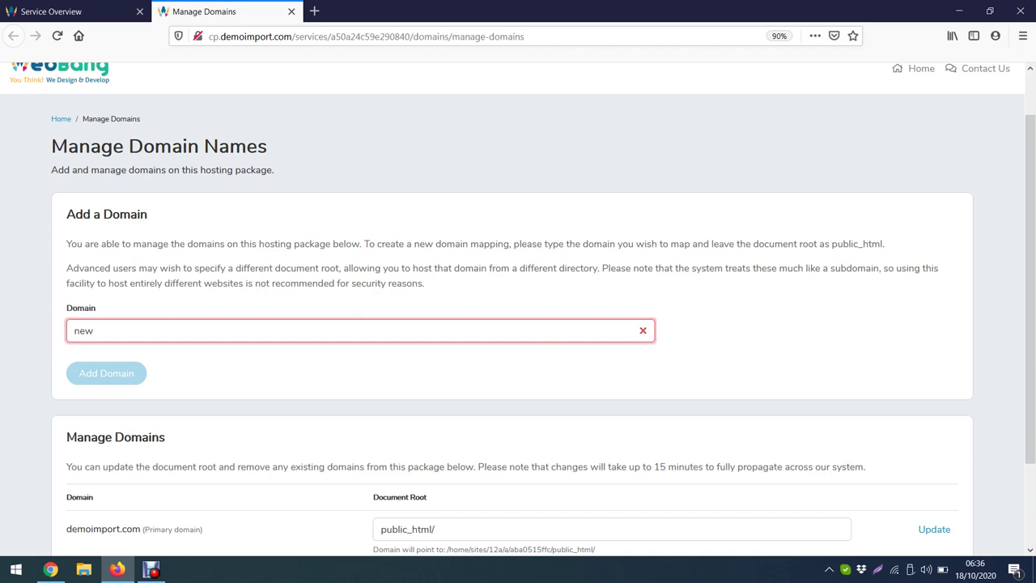
text(domain.com)
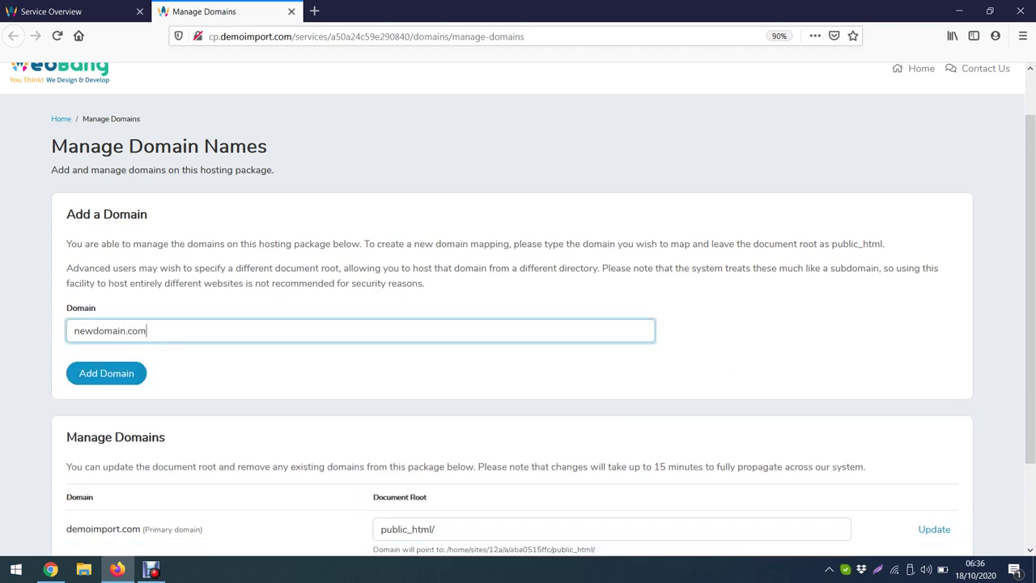
key(ctrl+a)
key(Right)
key(ctrl+a)
click(149, 331)
drag(147, 331, 73, 331)
key(Right)
click(106, 373)
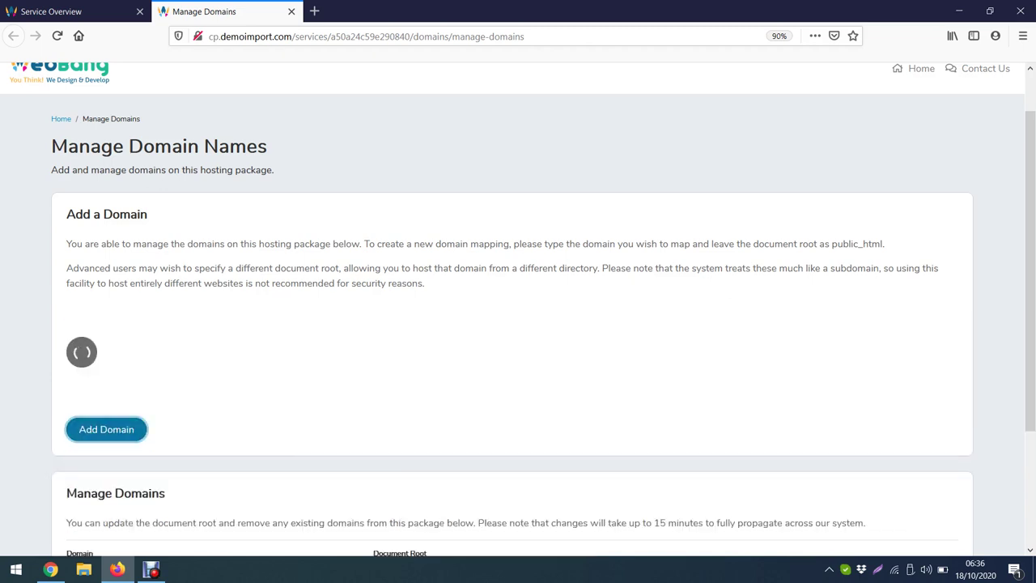
Step: Examine the managed domains list, comparing the primary domain demoimport.com and its document root with the newdomain.com entry
scroll(511, 310, down, 3)
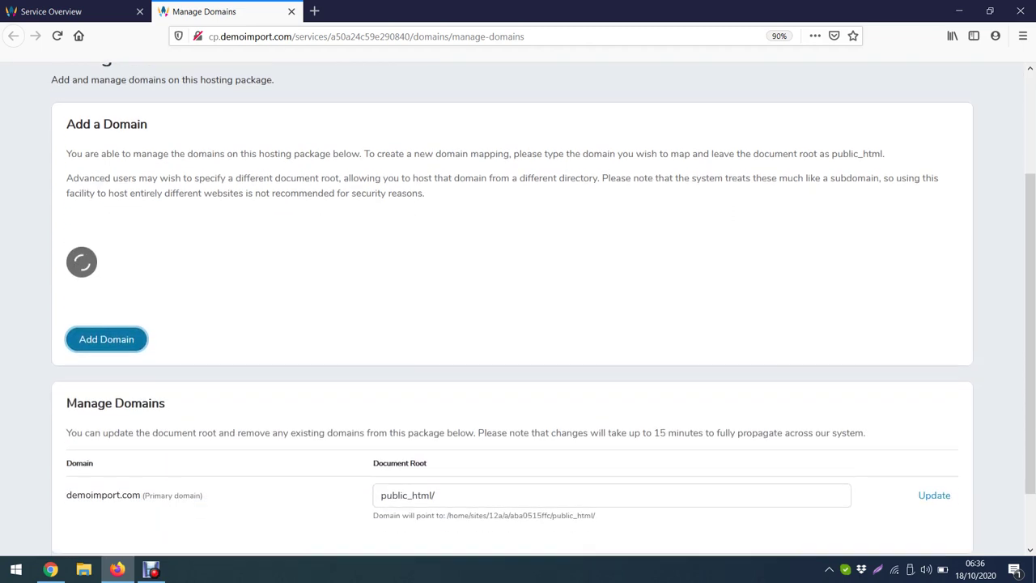
scroll(512, 309, down, 1)
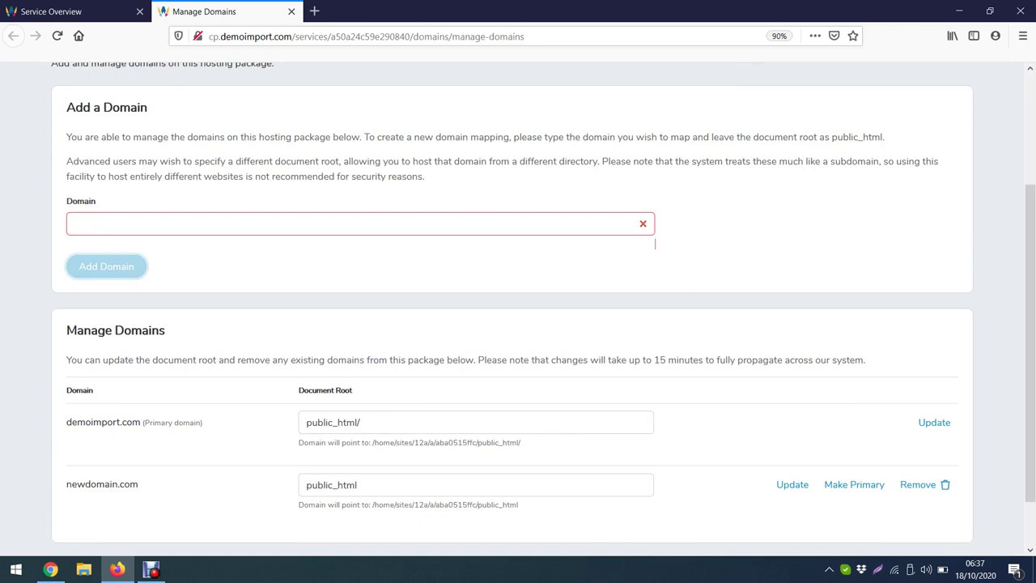
drag(66, 484, 139, 485)
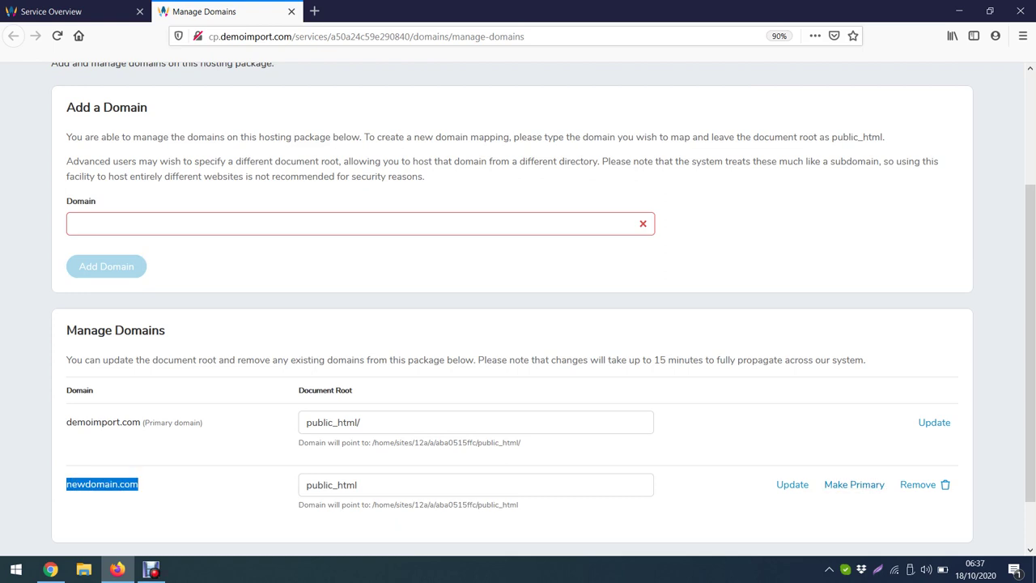
click(139, 484)
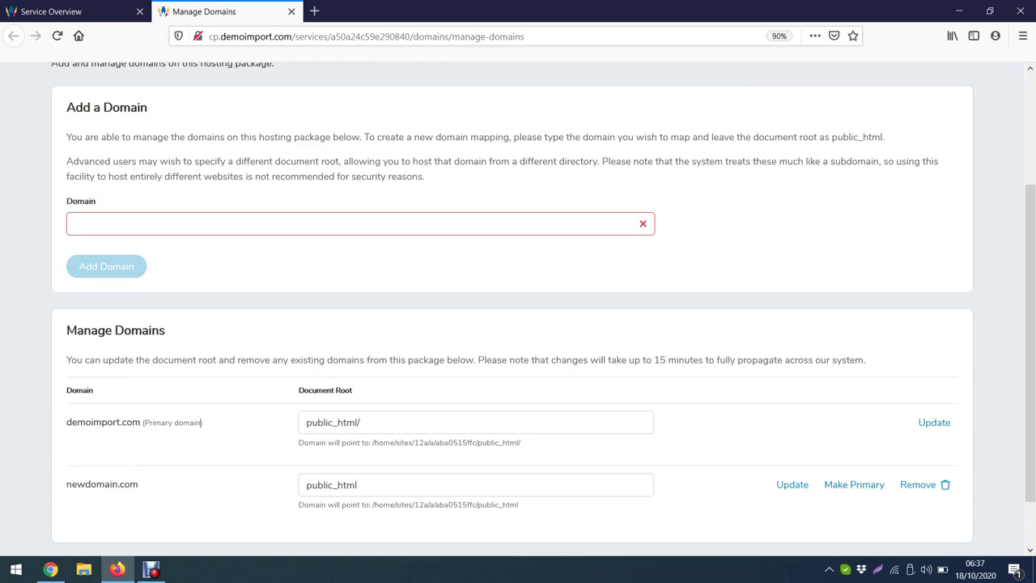
drag(66, 421, 203, 423)
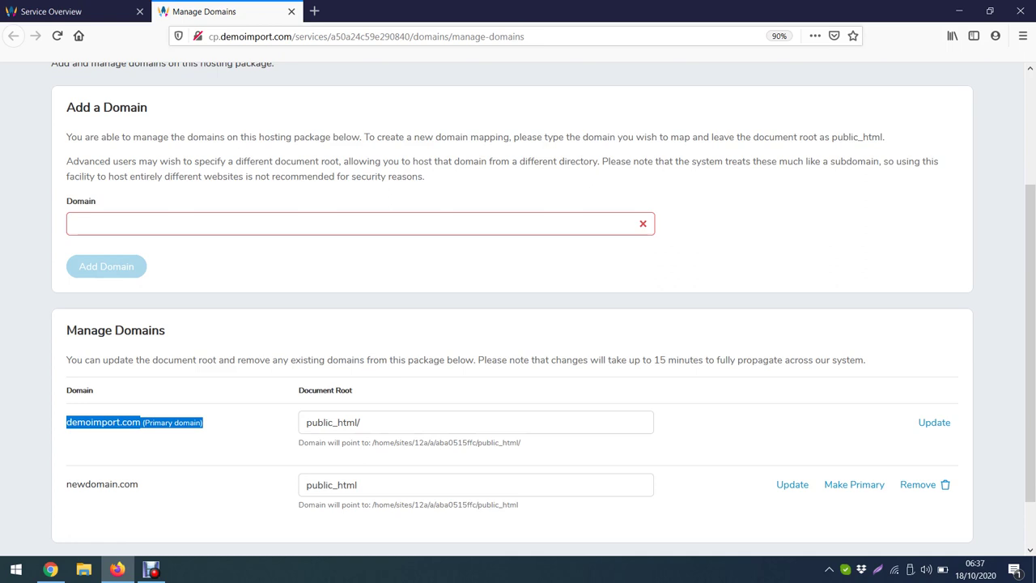
click(361, 422)
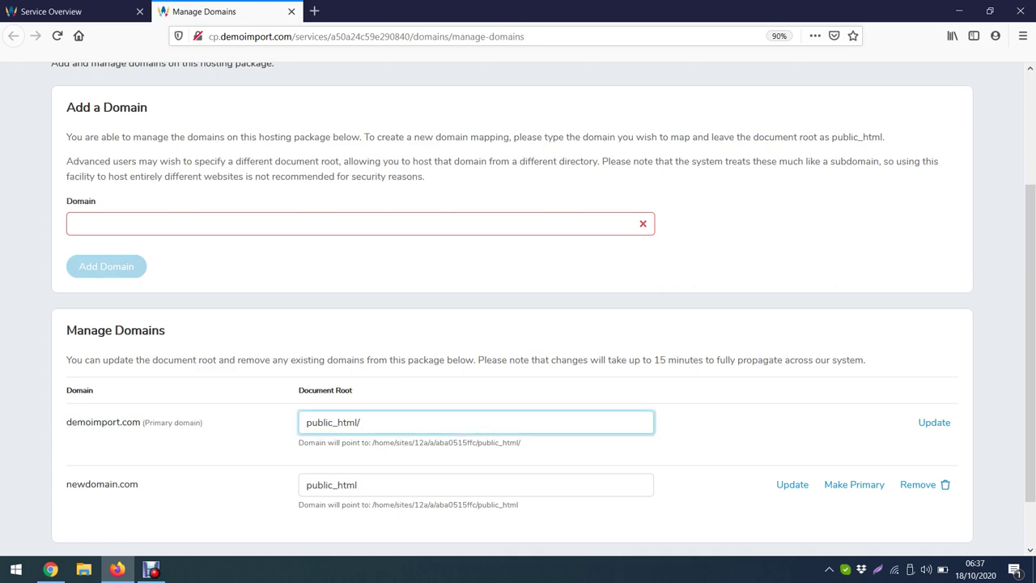
key(ctrl+a)
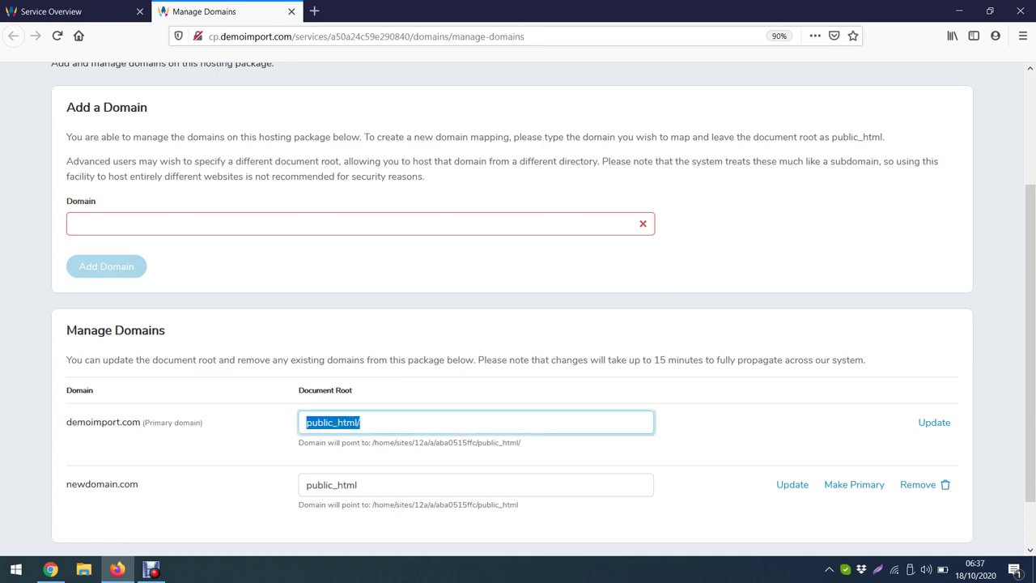
drag(67, 484, 139, 485)
Step: Change the document root of newdomain.com to public_html/newdomain
click(359, 484)
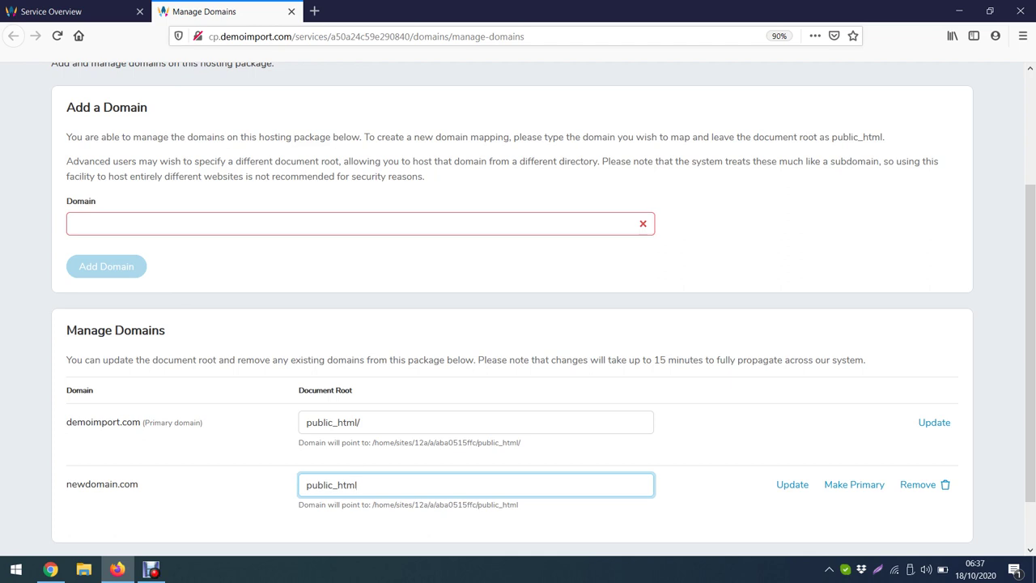
text(/)
double_click(86, 484)
key(ctrl+c)
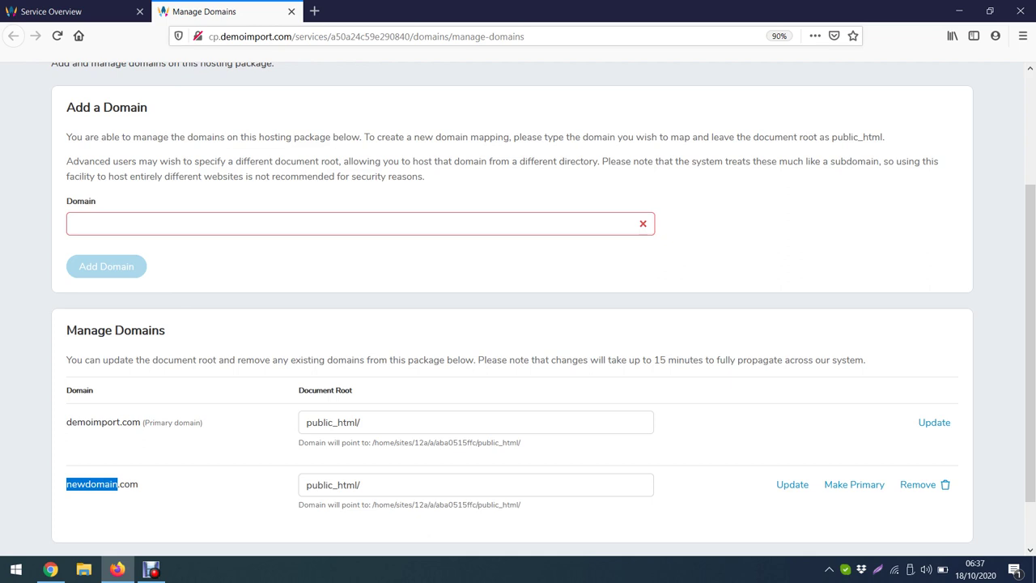
click(362, 485)
key(ctrl+v)
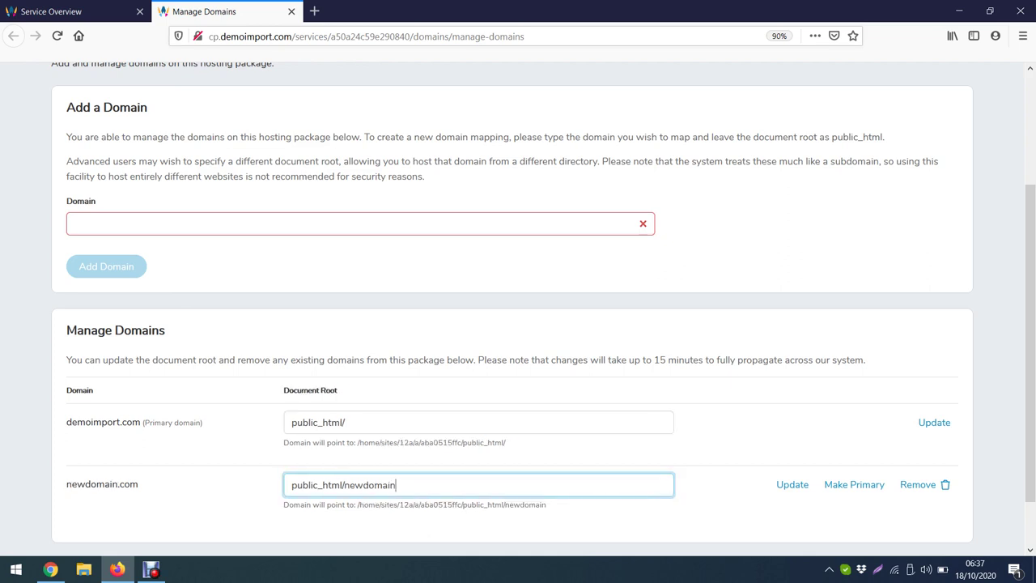
Step: Apply the document root update for newdomain.com and check its entry in the managed domains list
double_click(368, 485)
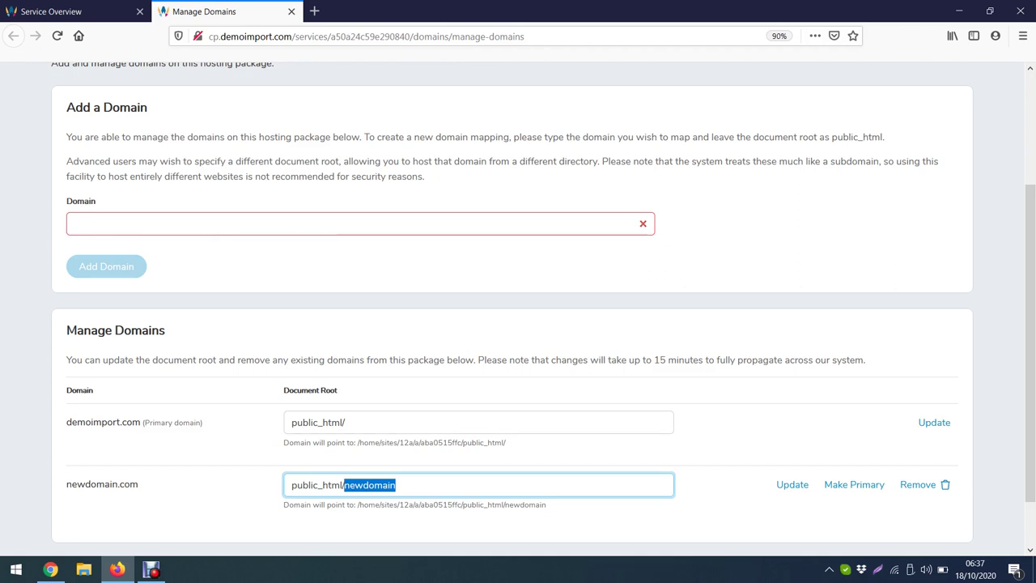
key(Right)
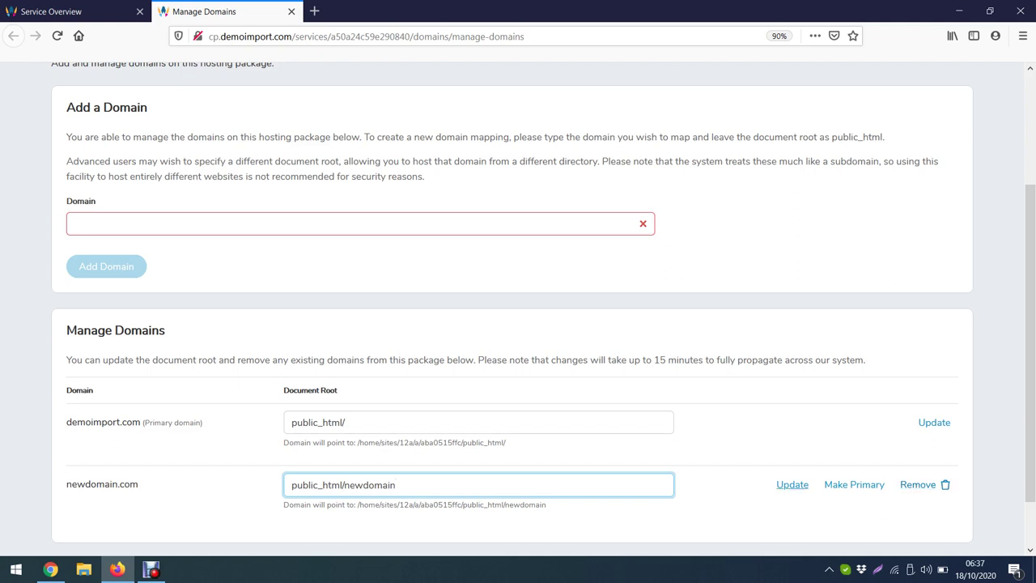
click(374, 485)
double_click(374, 484)
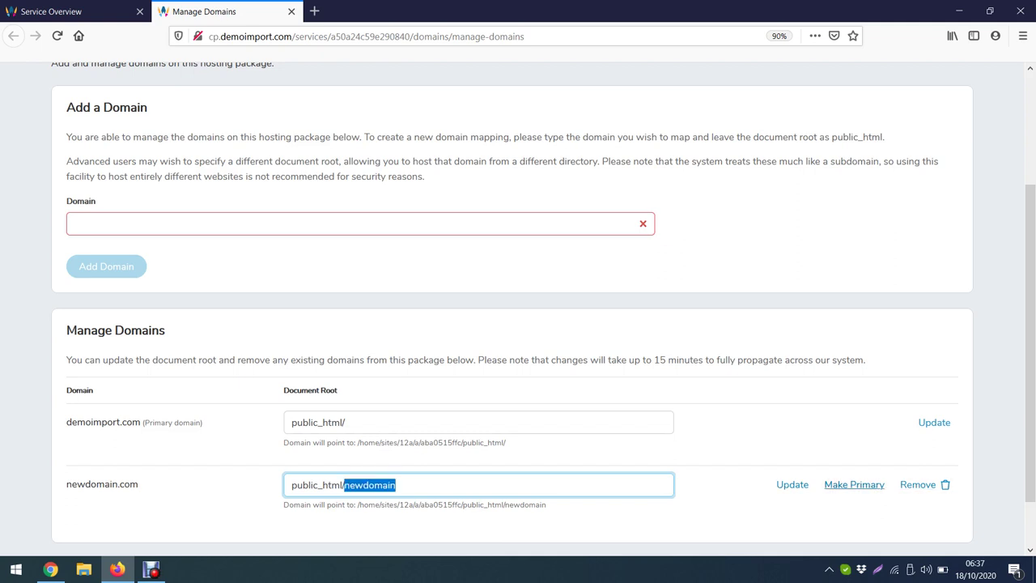
click(792, 484)
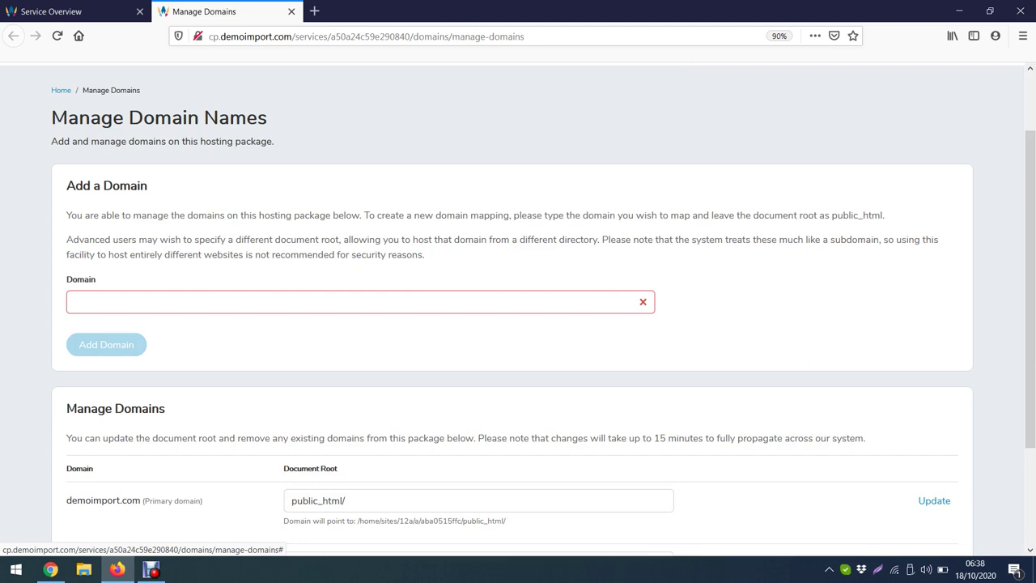
click(346, 500)
scroll(518, 310, down, 2)
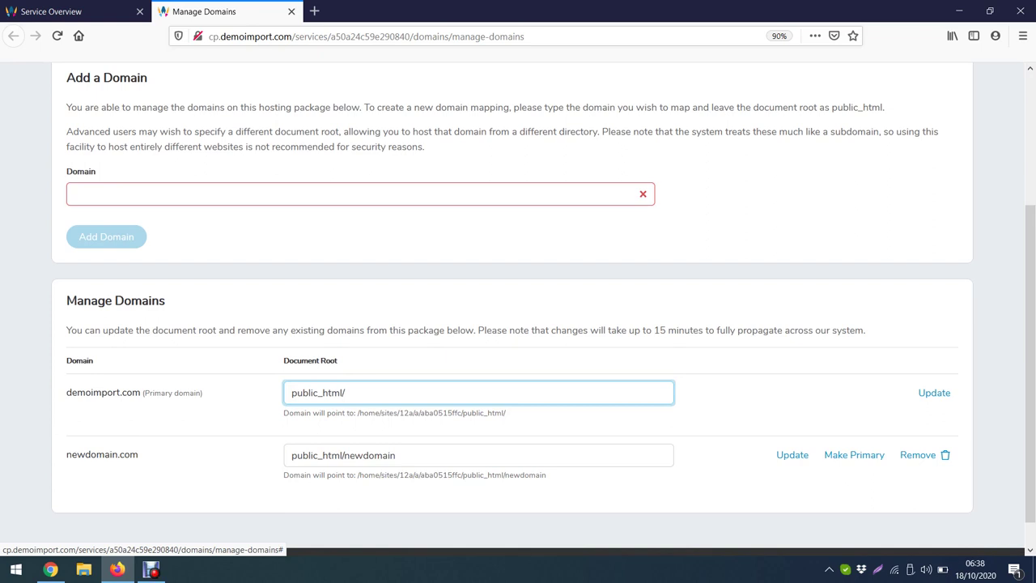
click(66, 455)
drag(67, 454, 139, 455)
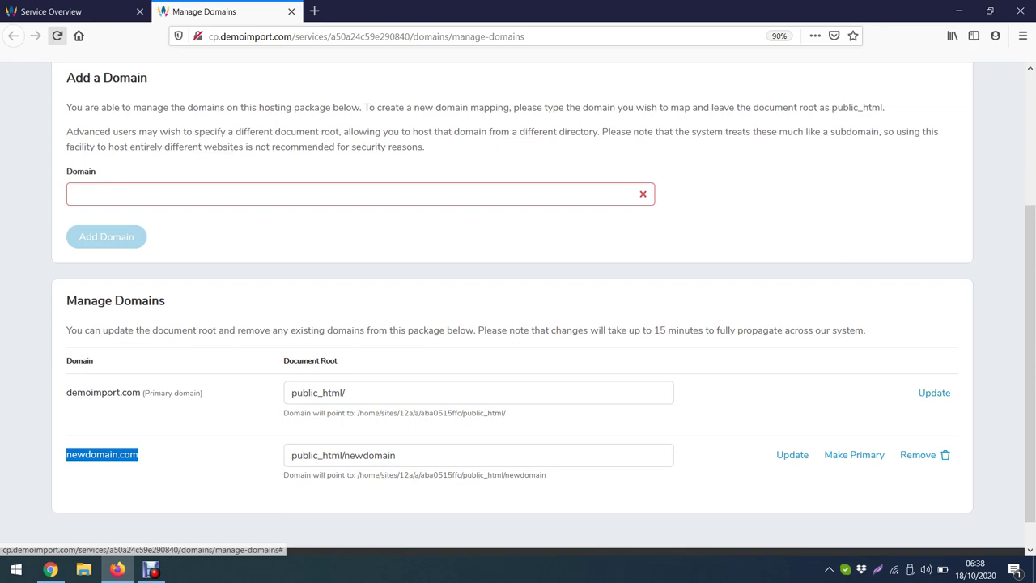
Step: Return to the service overview and open the WordPress installer among the One-Click Installs
click(59, 12)
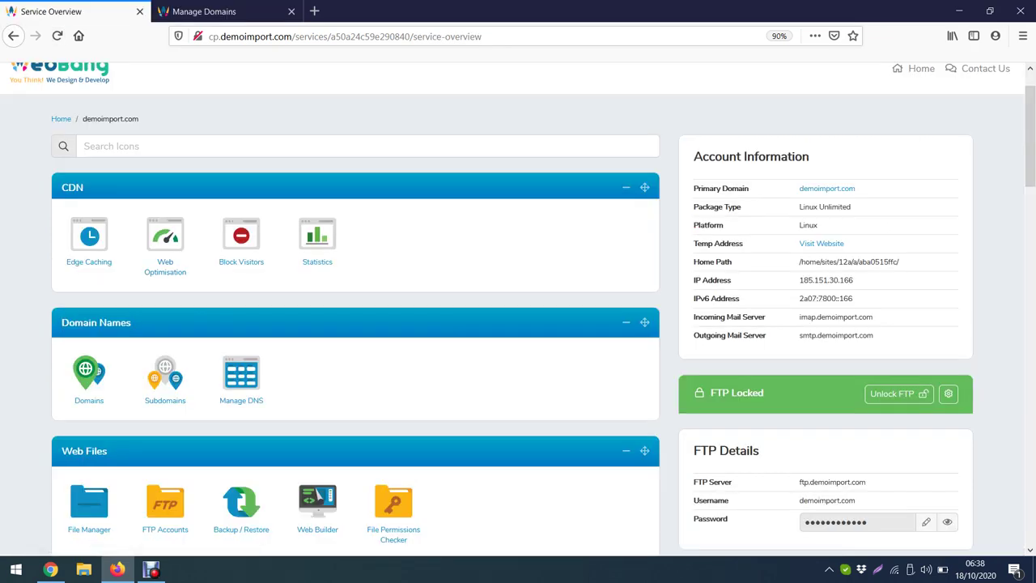
scroll(357, 323, down, 5)
scroll(356, 324, down, 15)
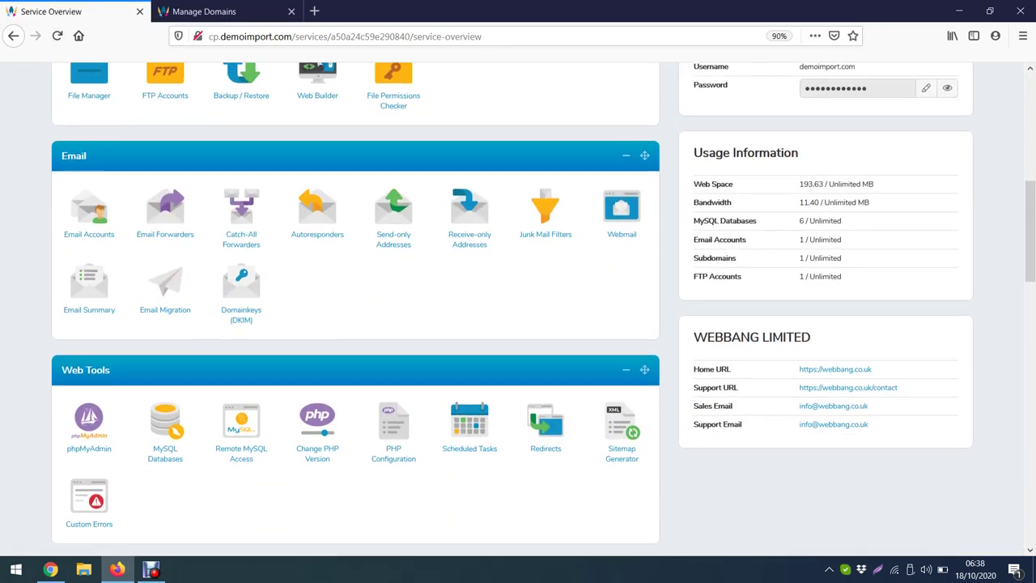
scroll(241, 364, down, 4)
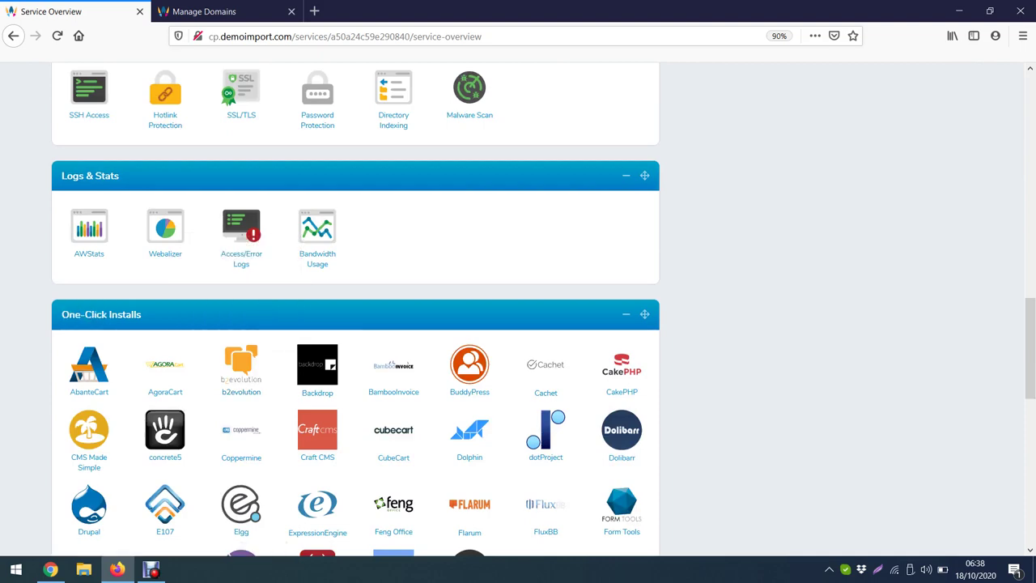
triple_click(101, 315)
scroll(241, 397, down, 15)
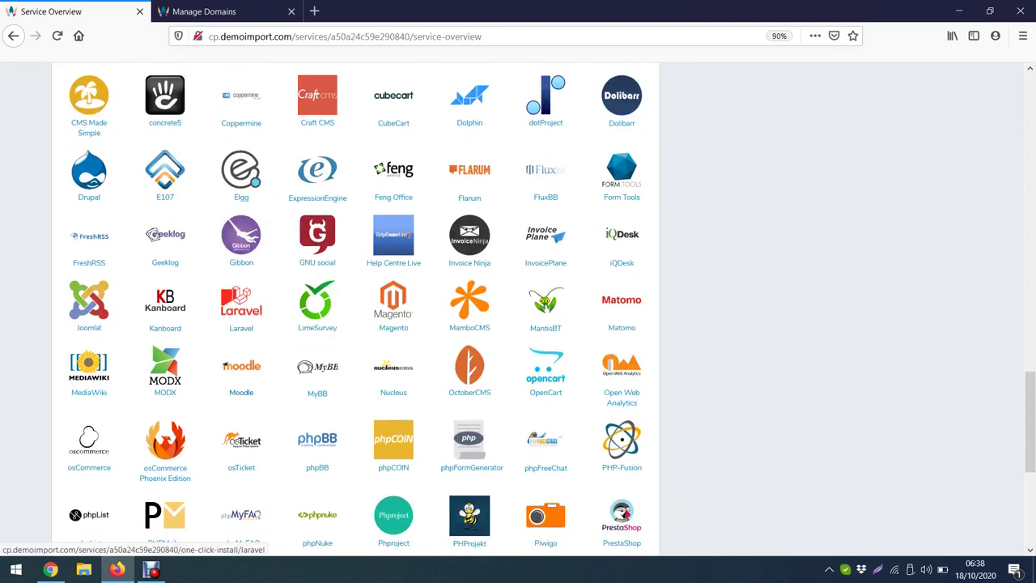
click(317, 398)
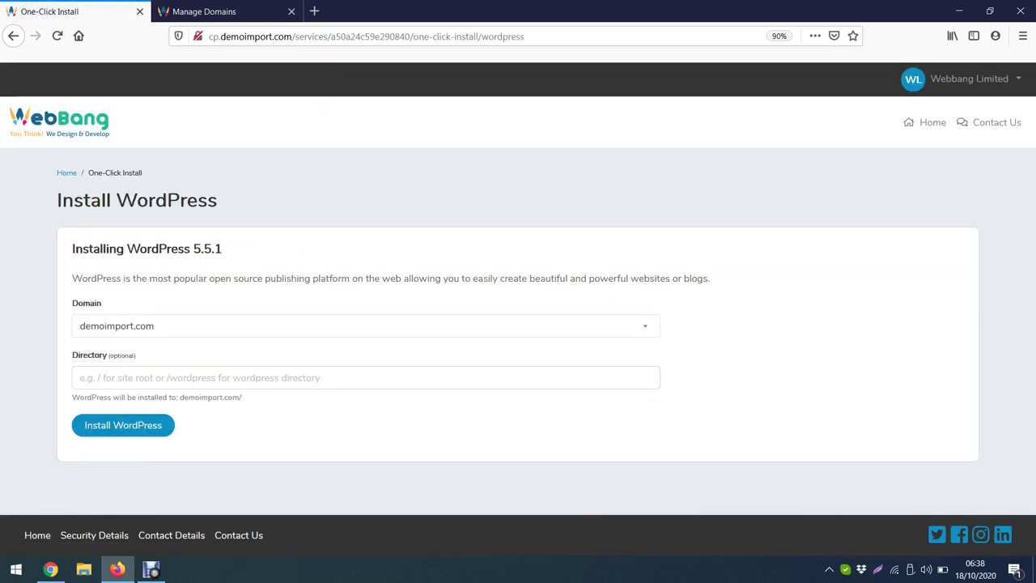
Step: Select newdomain.com as the domain for the WordPress installation
click(366, 326)
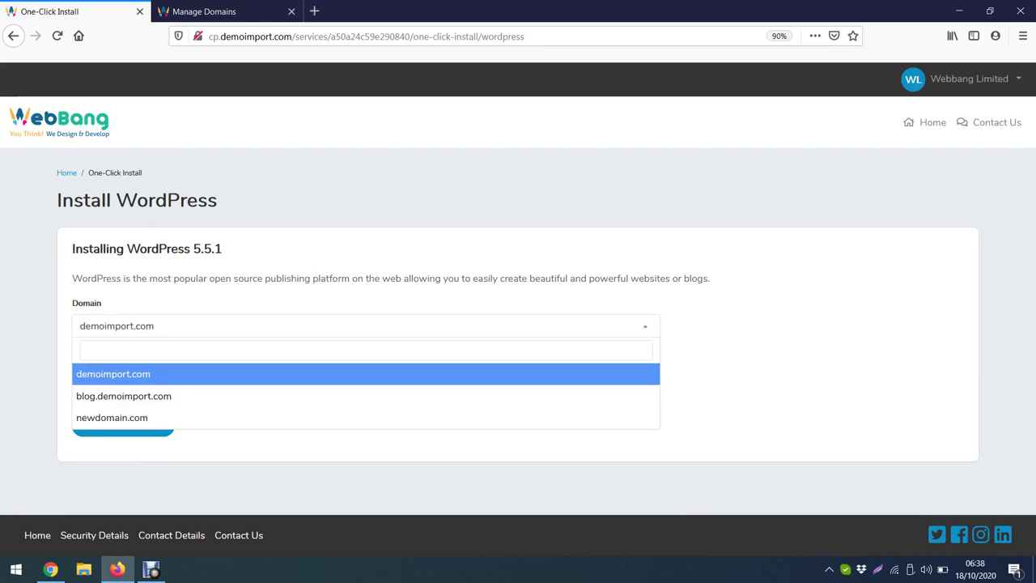
click(366, 326)
click(365, 326)
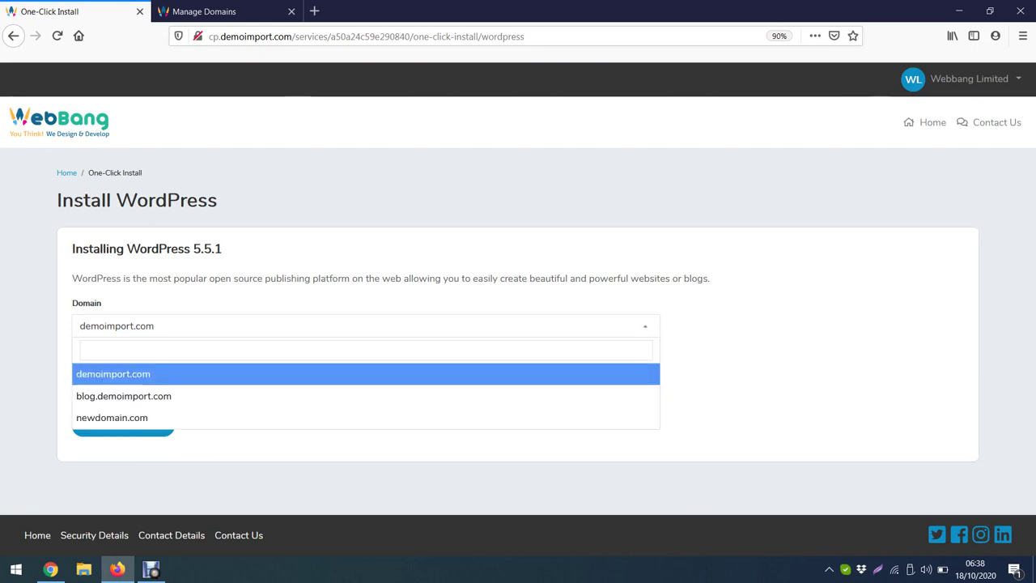
click(114, 374)
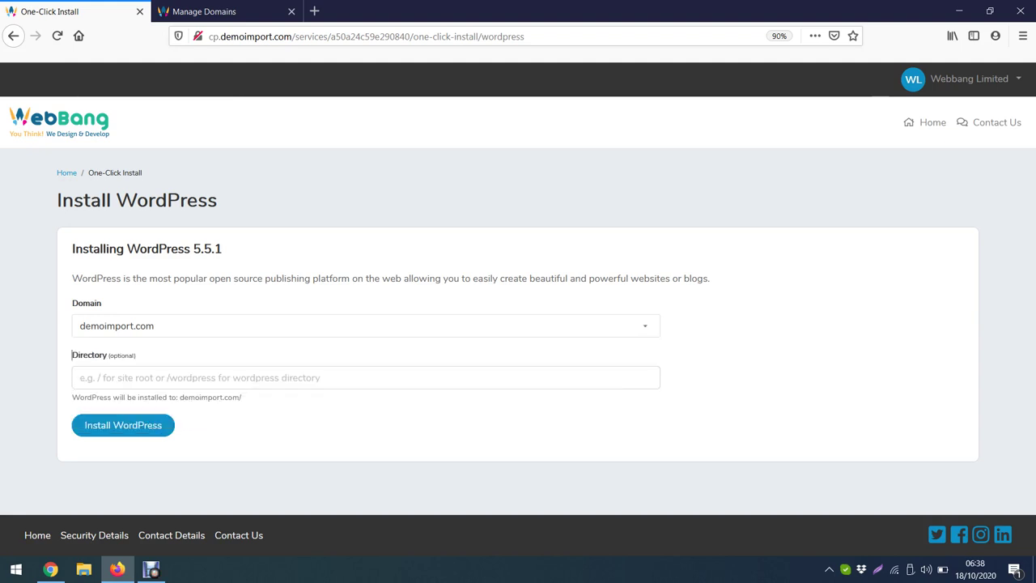
click(366, 327)
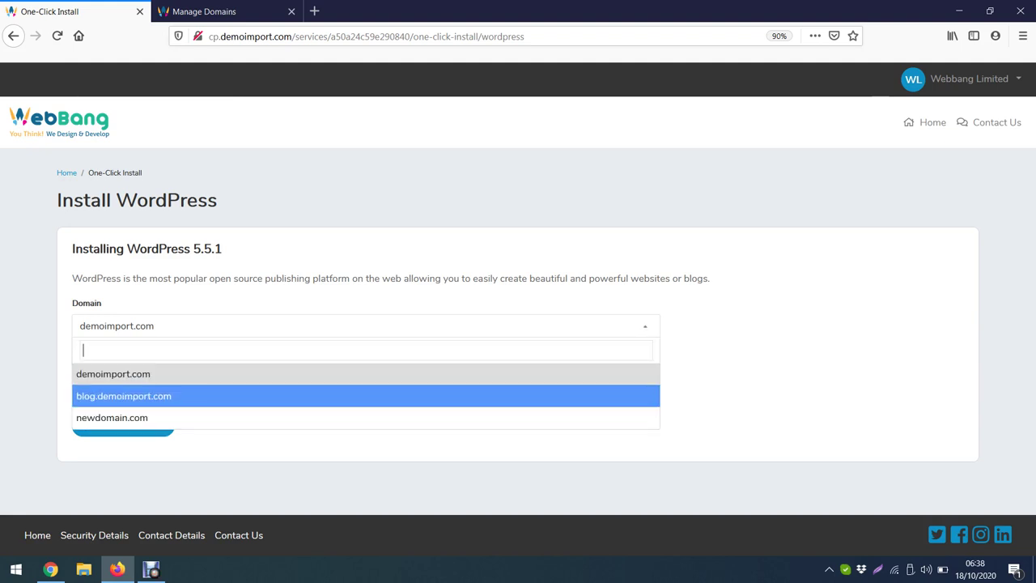
key(Down)
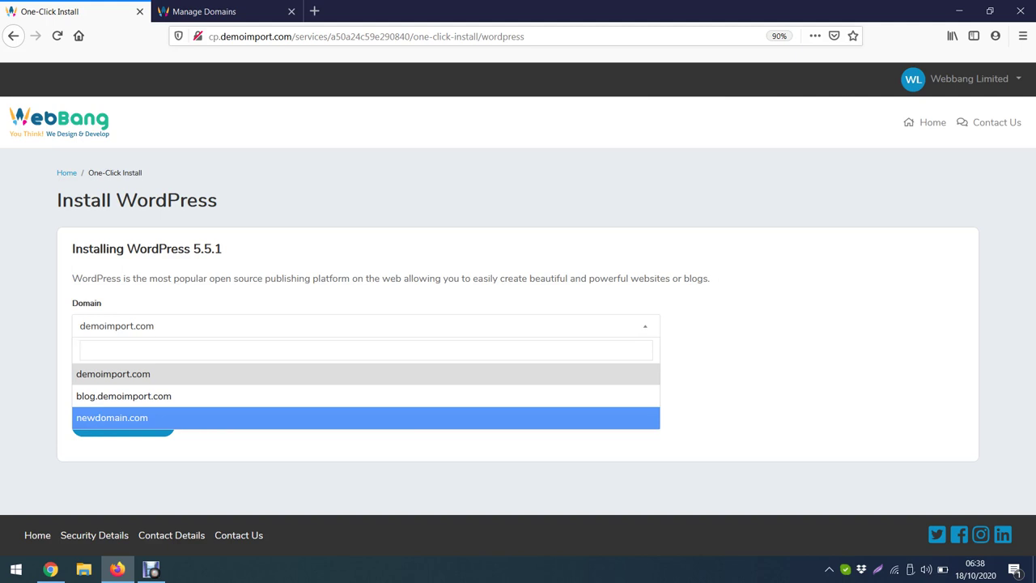
click(121, 418)
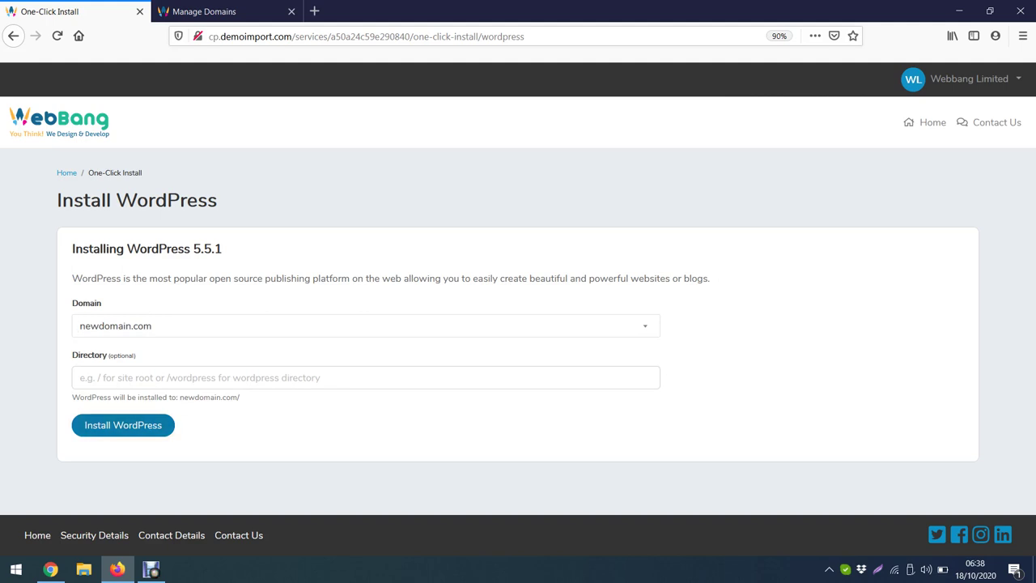
Step: Check newdomain.com's document root folder in the managed domains list, then install WordPress on it with the optional directory left blank
click(178, 378)
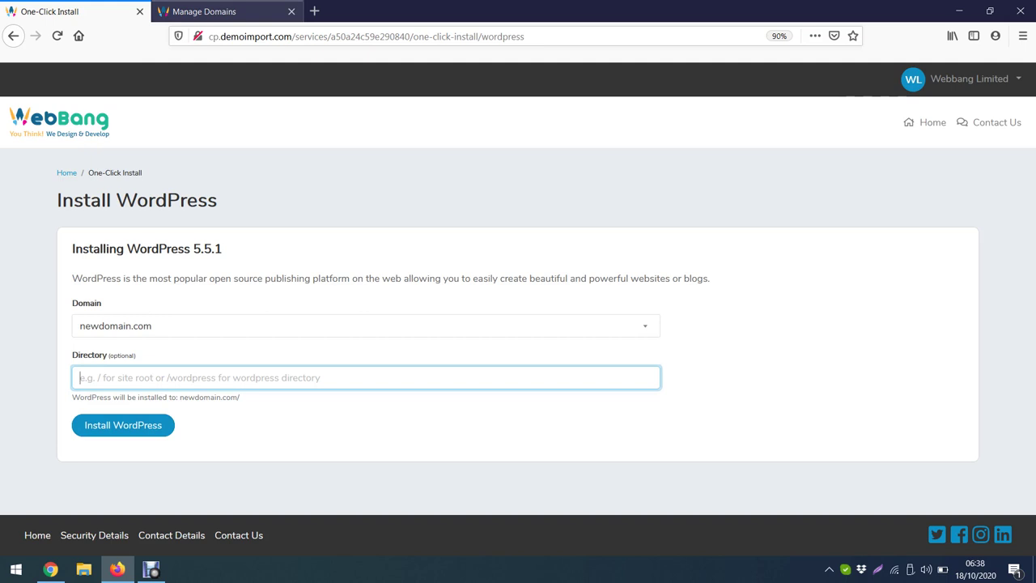
click(204, 12)
click(397, 455)
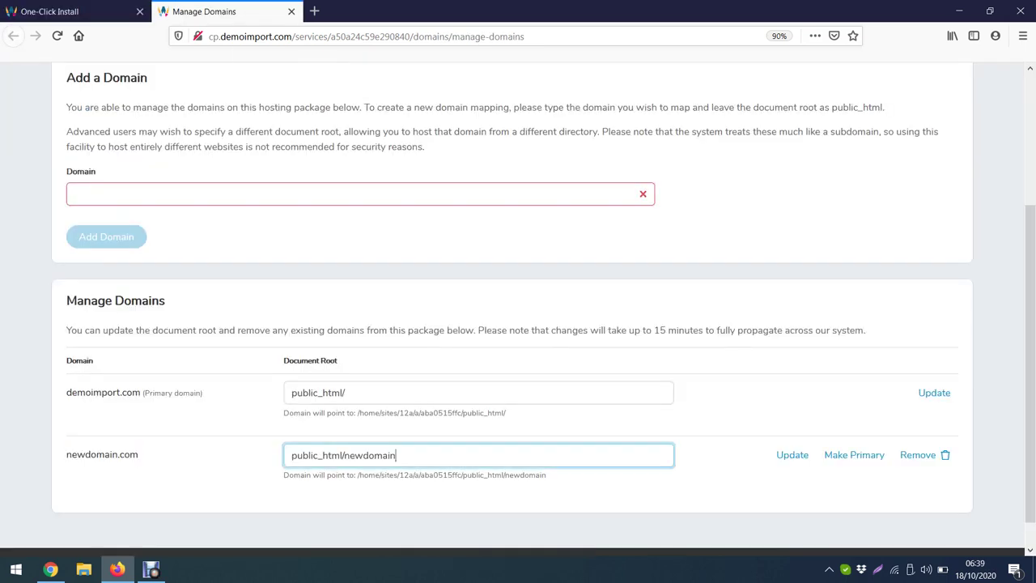
drag(345, 455, 396, 455)
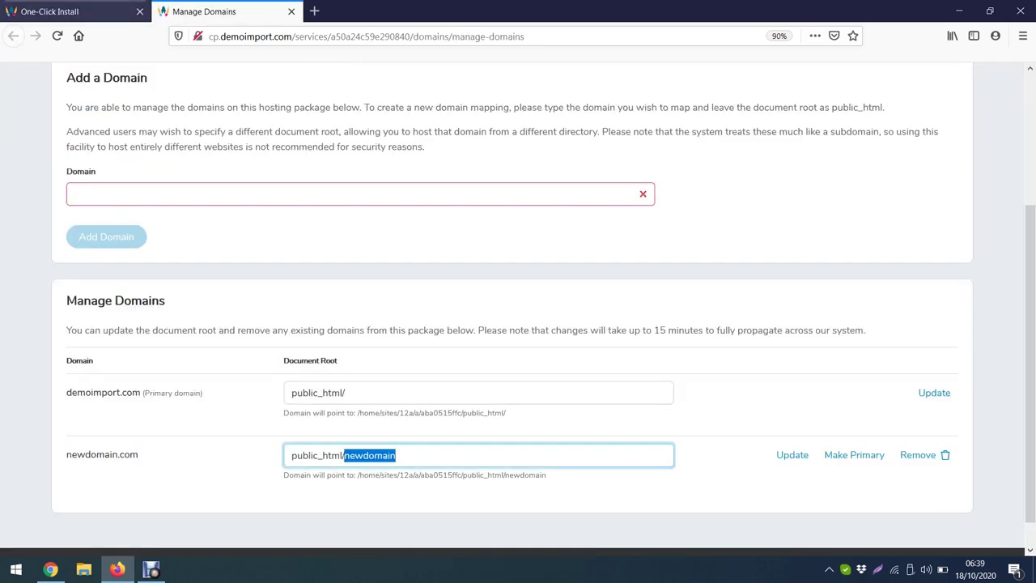
click(71, 12)
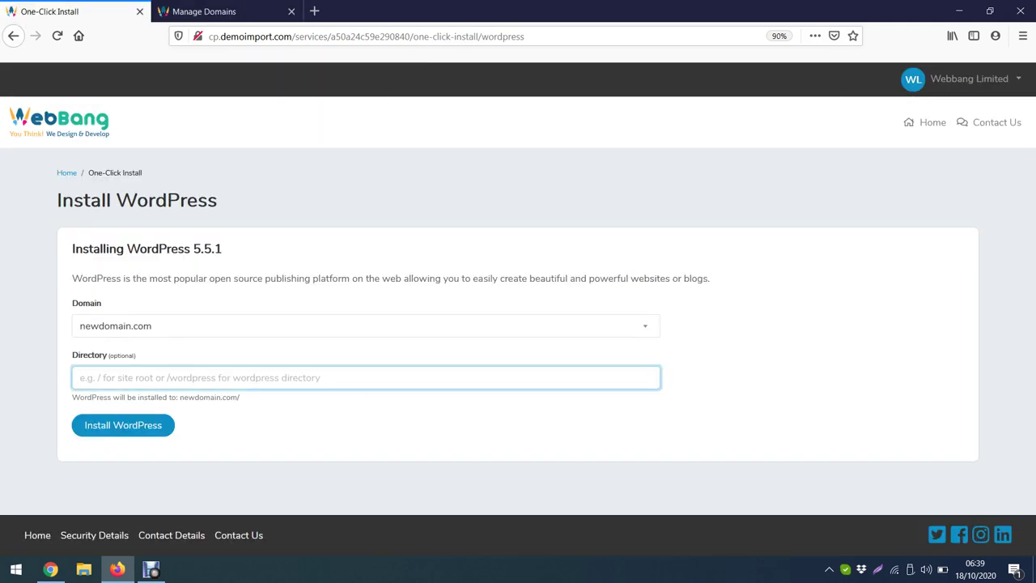
click(123, 425)
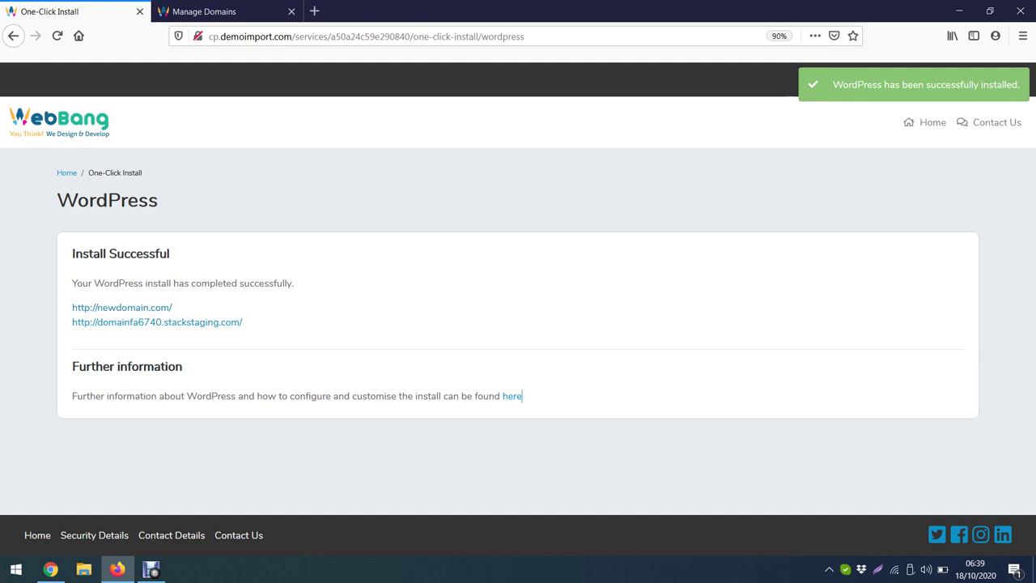
Step: Examine the WordPress install result, including the newdomain.com address and the temporary staging address
drag(72, 307, 171, 308)
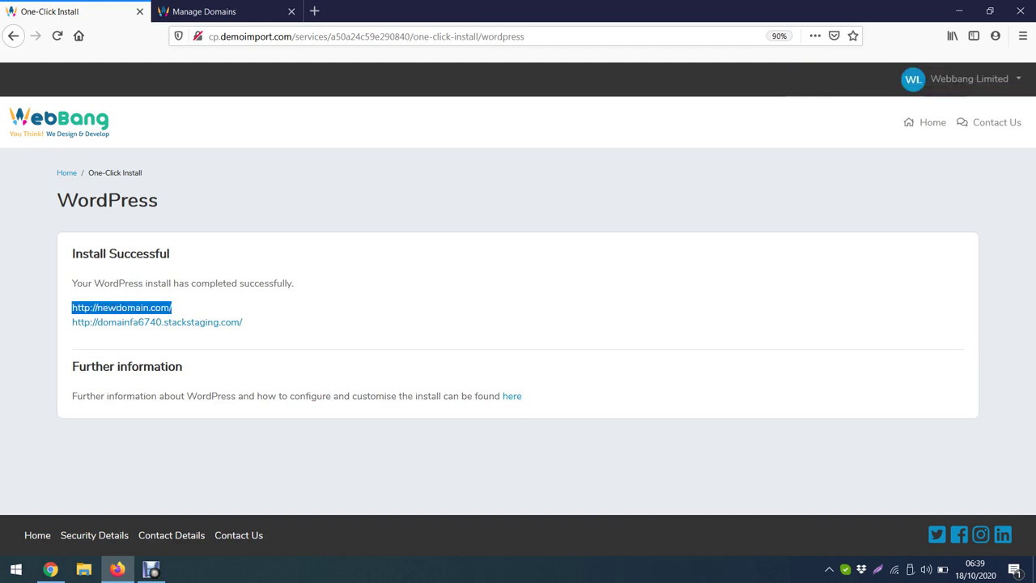
drag(72, 253, 169, 253)
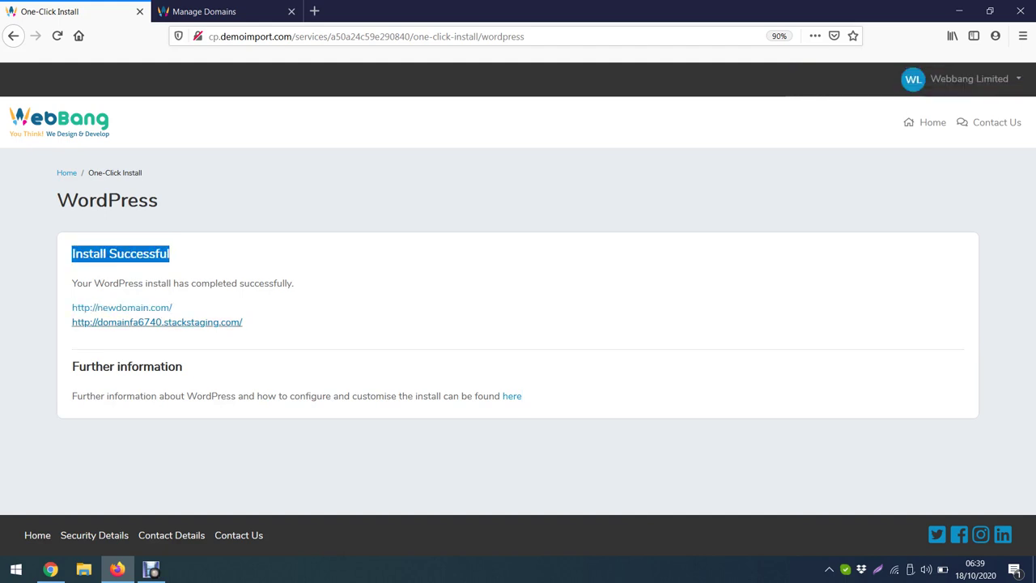
click(72, 366)
drag(72, 322, 243, 322)
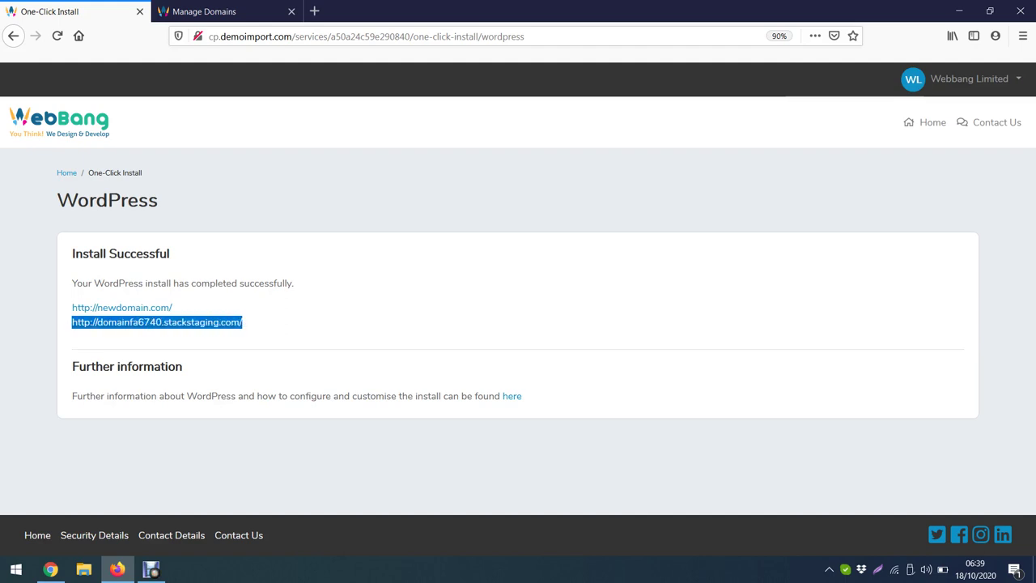
click(244, 322)
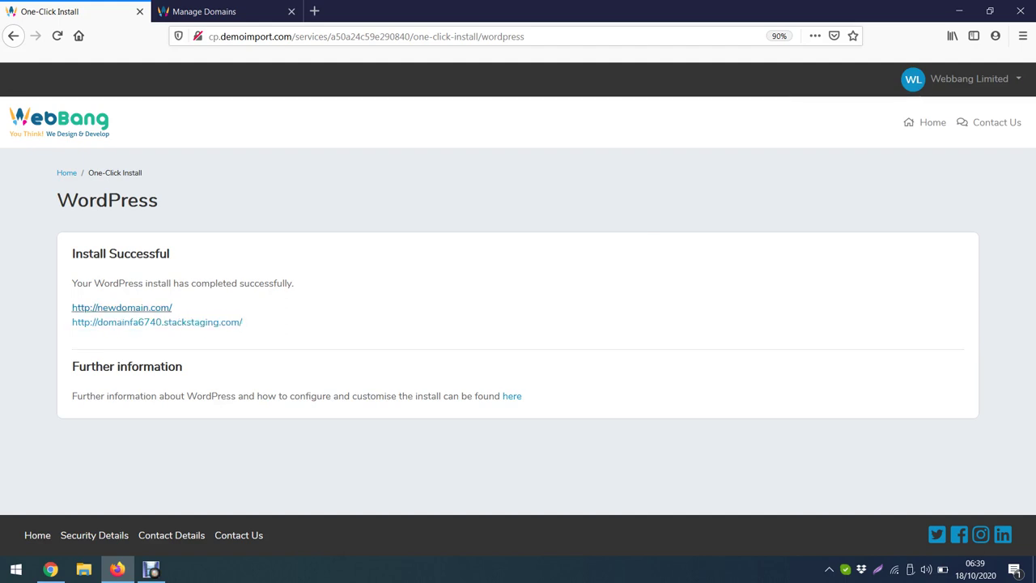